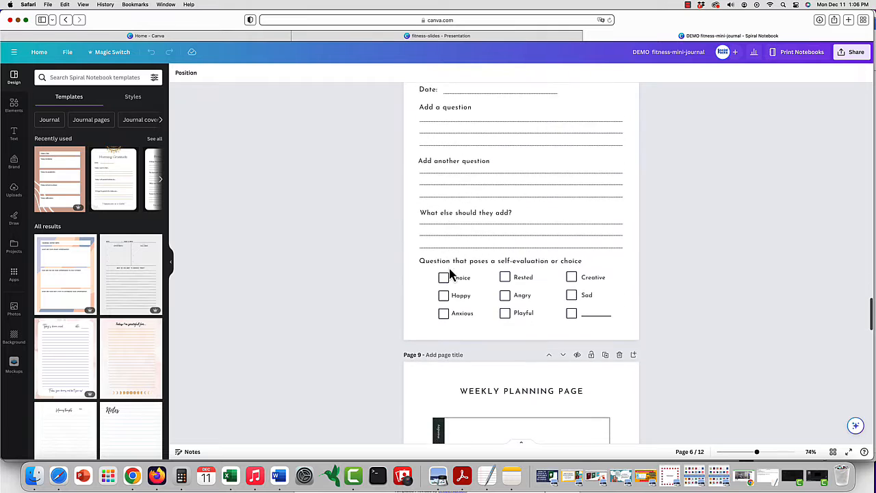
# Look through the journal's remaining interior pages, from the fill-in page to the Daily Challenge page
pyautogui.scroll(-15, 450, 273)
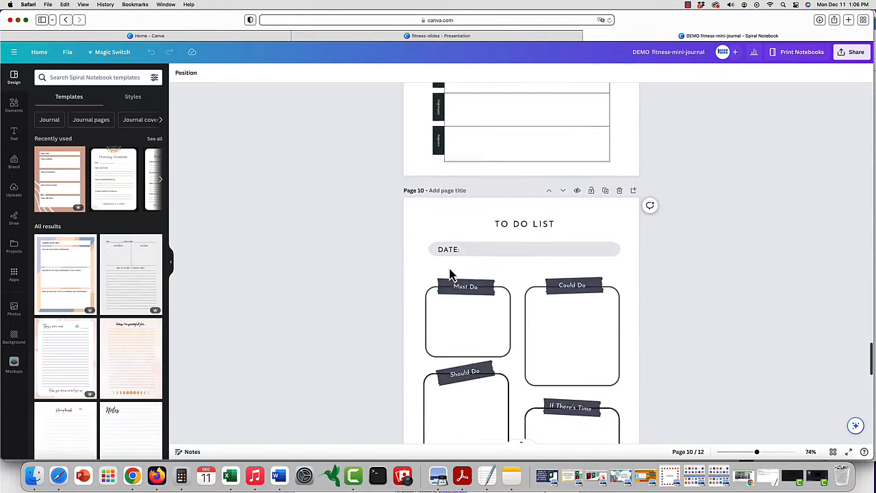
pyautogui.scroll(-10, 449, 274)
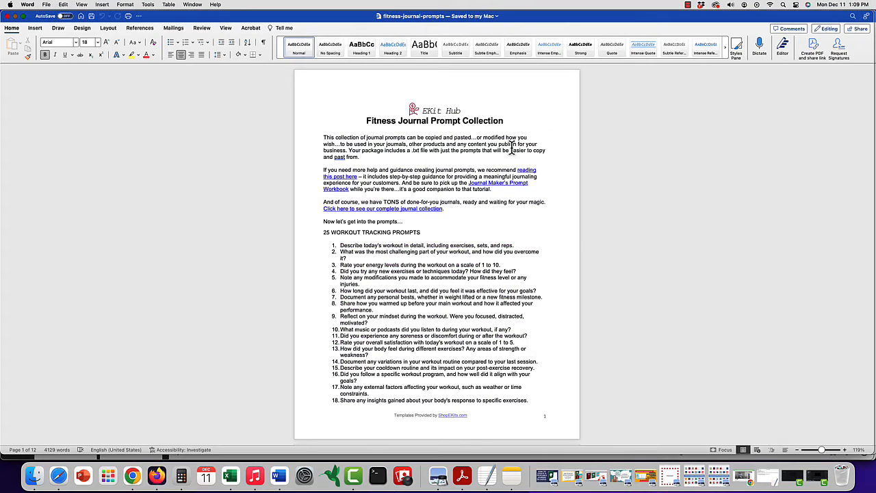
pyautogui.scroll(-2, 511, 148)
# Switch to the fitness-journal-prompts document in Word and read through its numbered prompt lists by category
pyautogui.scroll(-1, 511, 147)
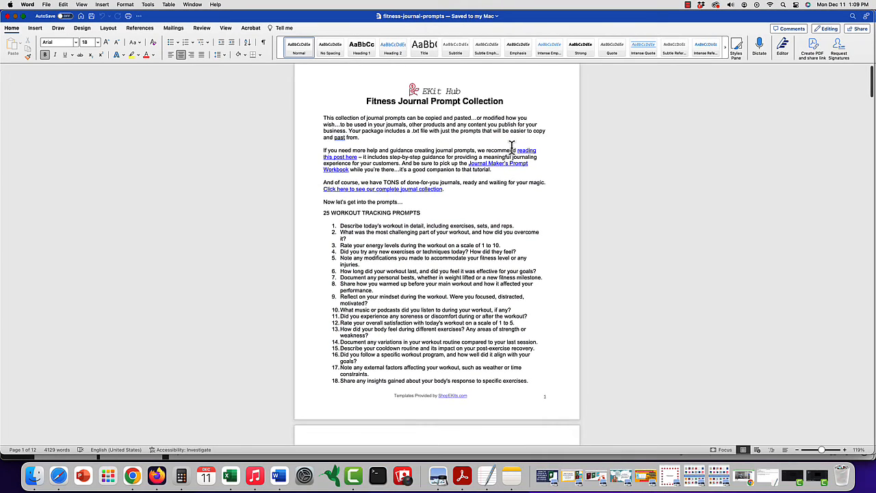
pyautogui.scroll(-6, 511, 147)
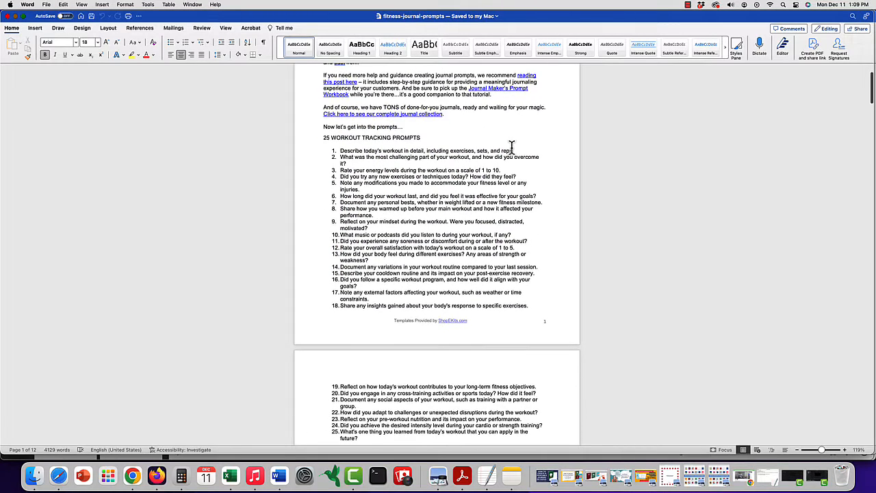
pyautogui.scroll(-7, 512, 147)
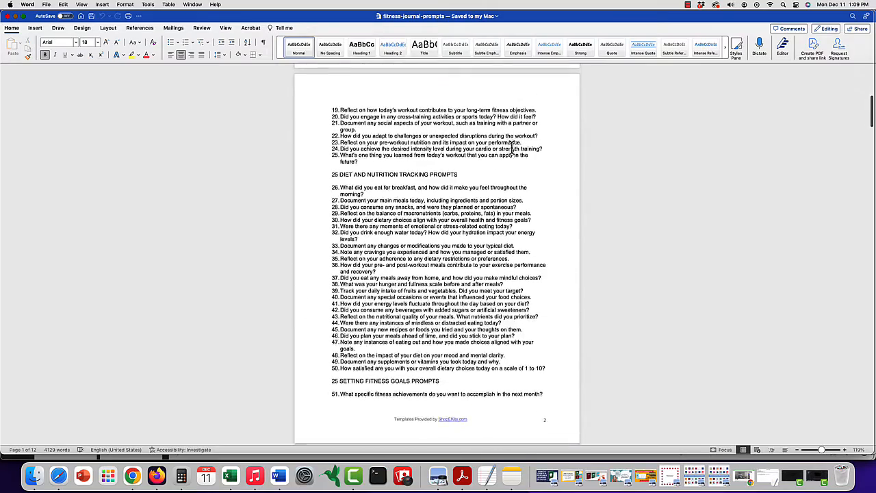
pyautogui.scroll(-12, 511, 148)
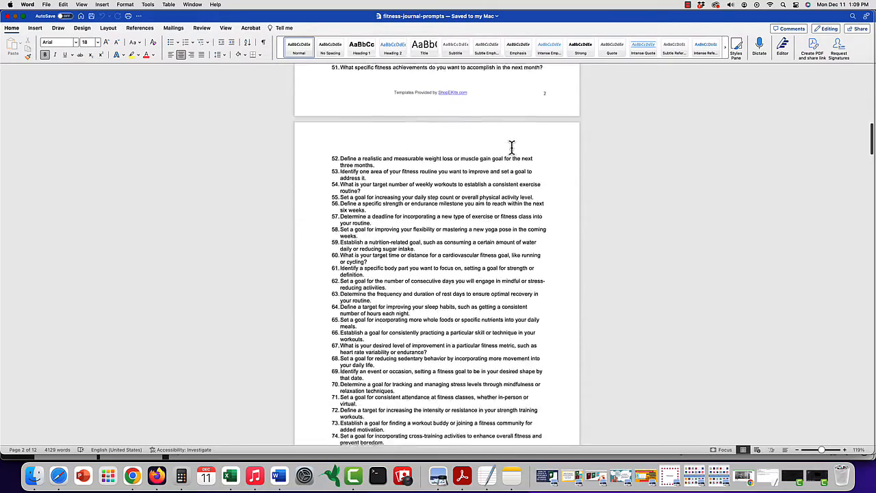
pyautogui.scroll(-14, 512, 147)
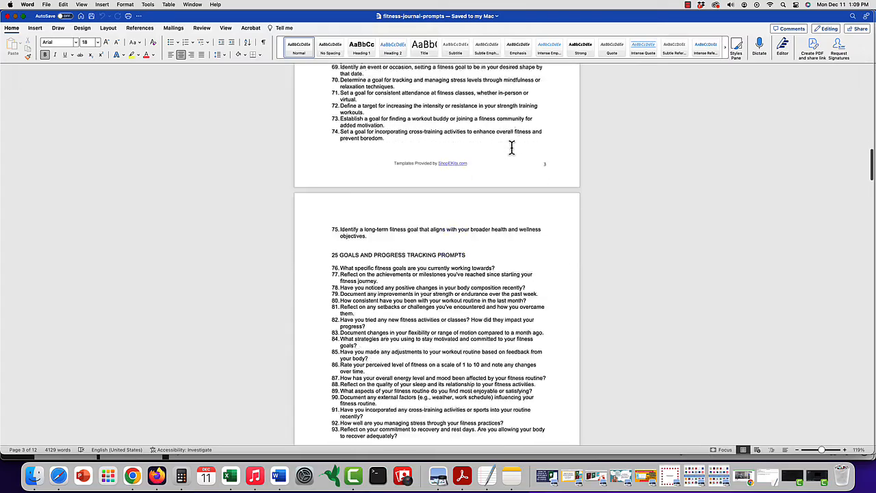
pyautogui.scroll(-15, 511, 147)
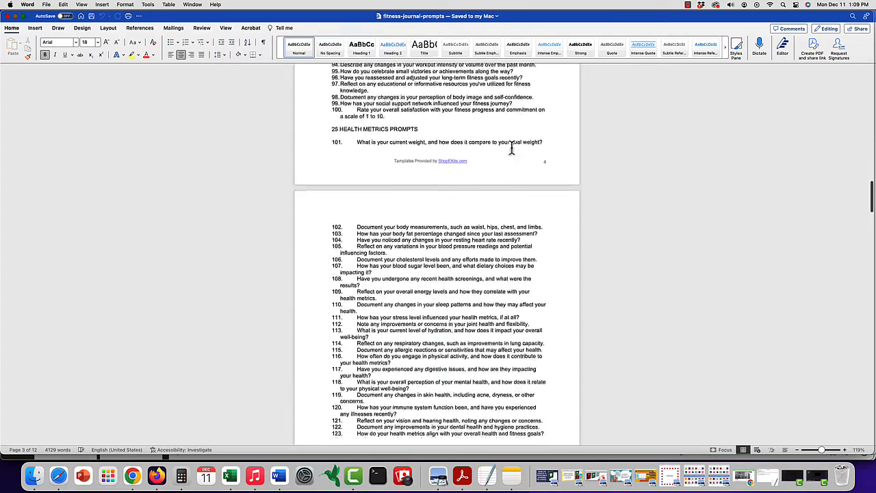
pyautogui.scroll(-15, 512, 147)
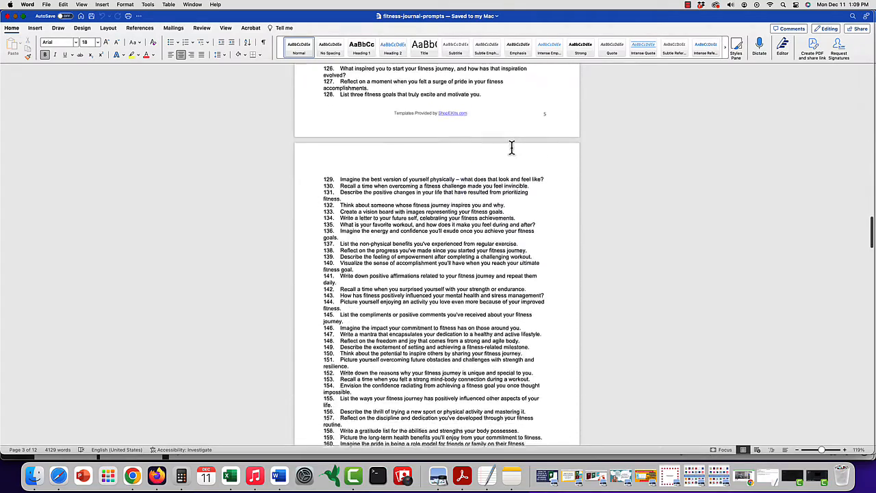
pyautogui.scroll(-9, 511, 148)
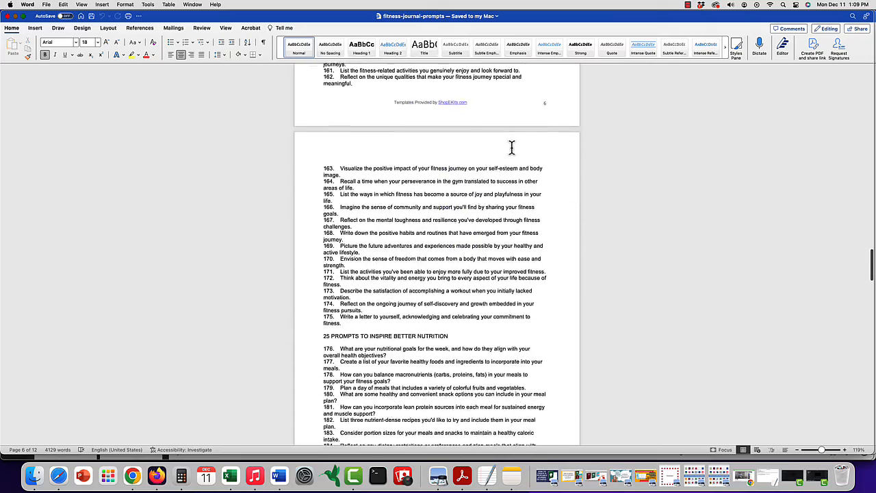
pyautogui.scroll(-11, 511, 147)
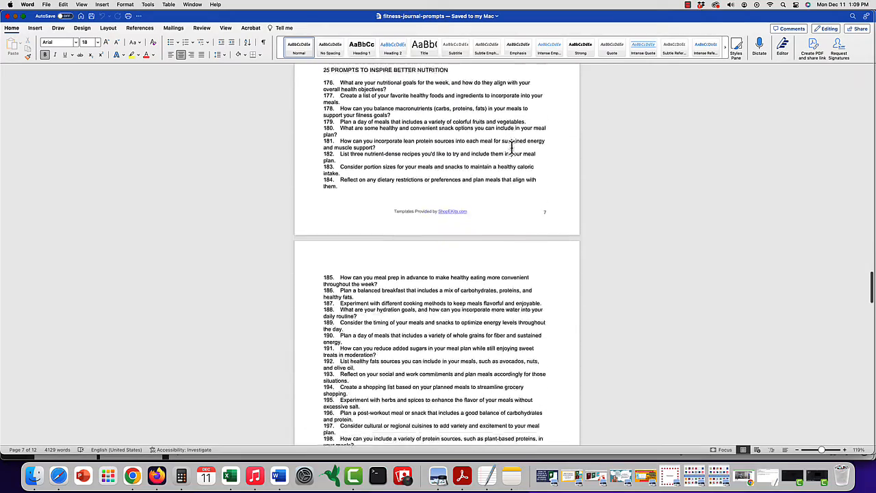
pyautogui.scroll(-2, 512, 154)
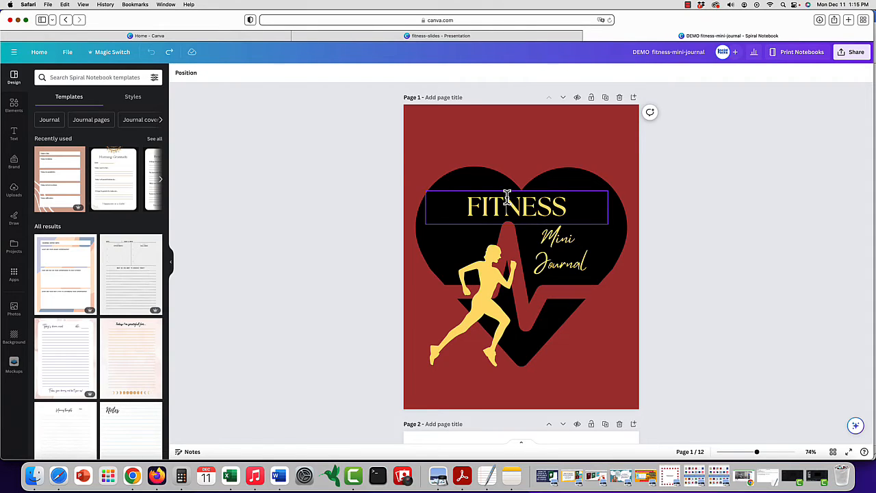
# Show the cover's layers and examine the FITNESS title, runner, heart and background layers one by one
pyautogui.click(520, 151)
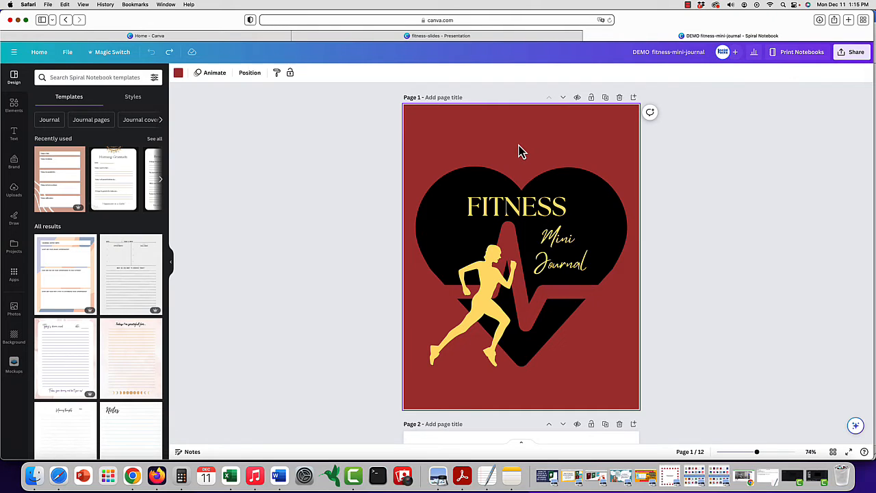
pyautogui.click(249, 73)
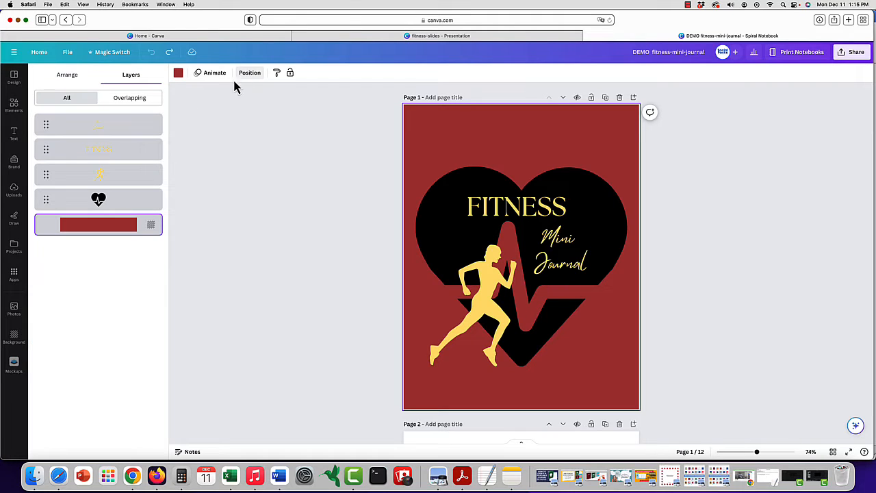
pyautogui.click(105, 152)
pyautogui.click(111, 176)
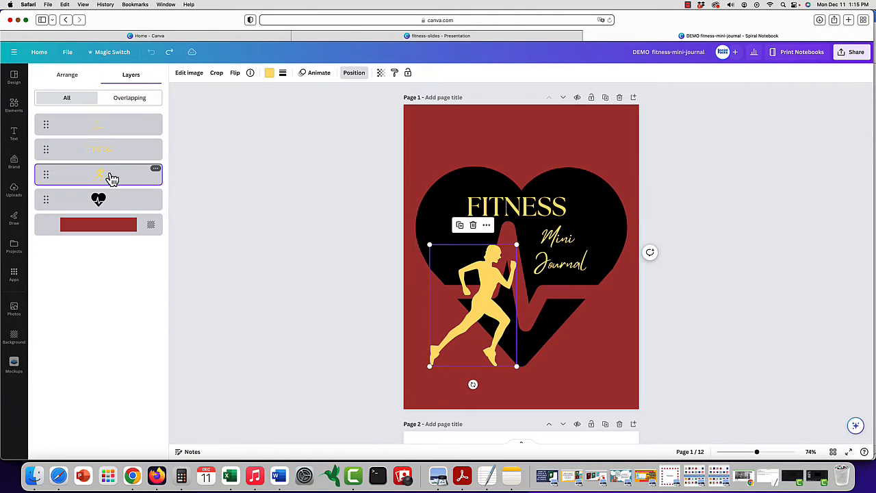
pyautogui.click(119, 201)
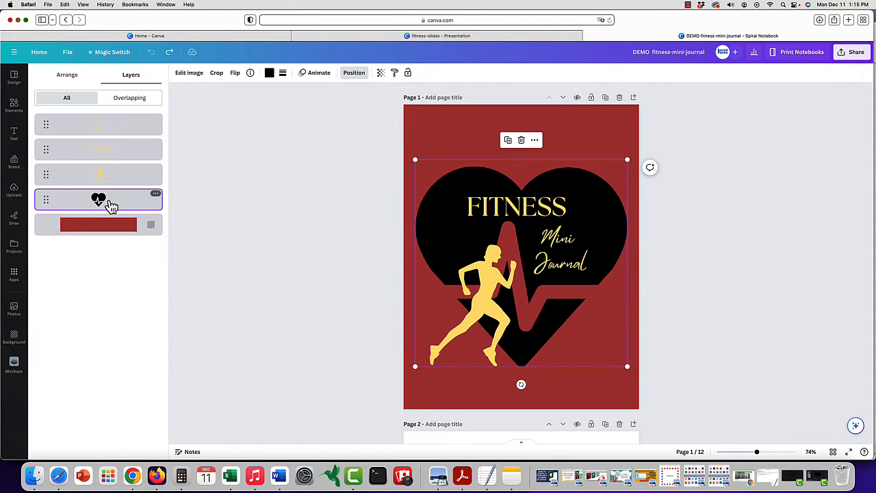
pyautogui.click(435, 137)
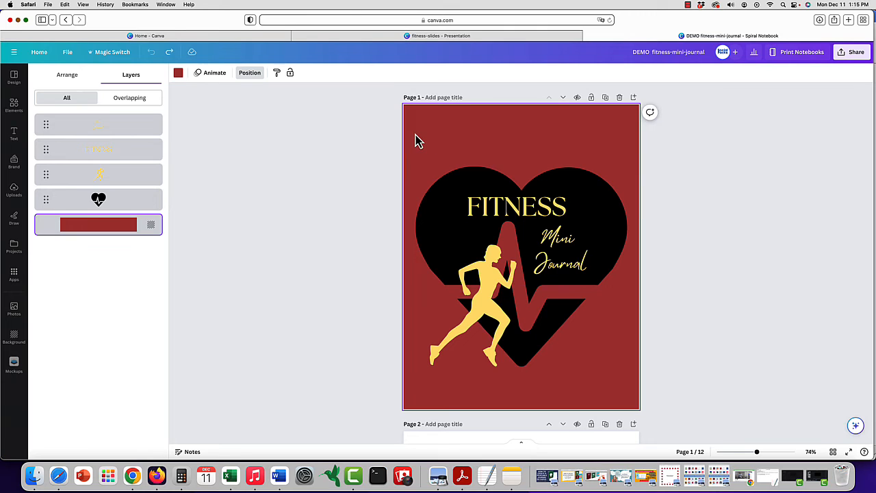
# Try moving all the cover's text and graphics together toward the page's upper-left corner, and undo the move
pyautogui.moveTo(410, 162); pyautogui.dragTo(616, 362)
pyautogui.moveTo(556, 239); pyautogui.dragTo(539, 194)
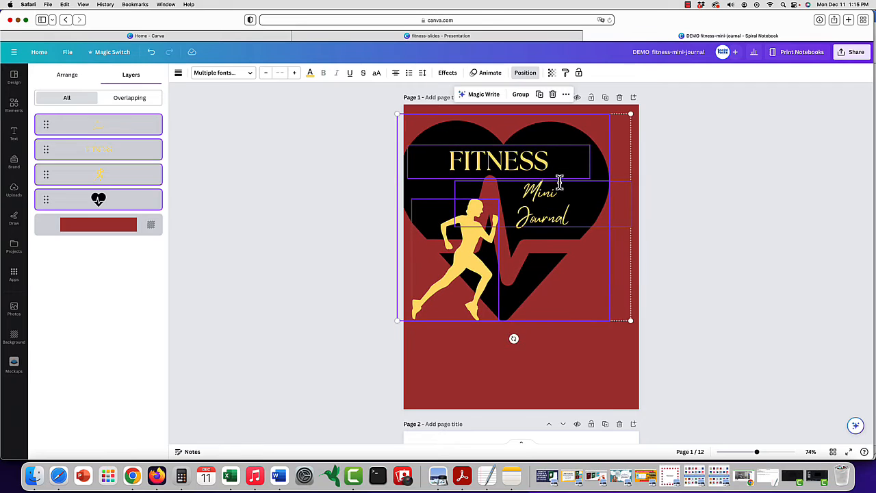
pyautogui.click(151, 55)
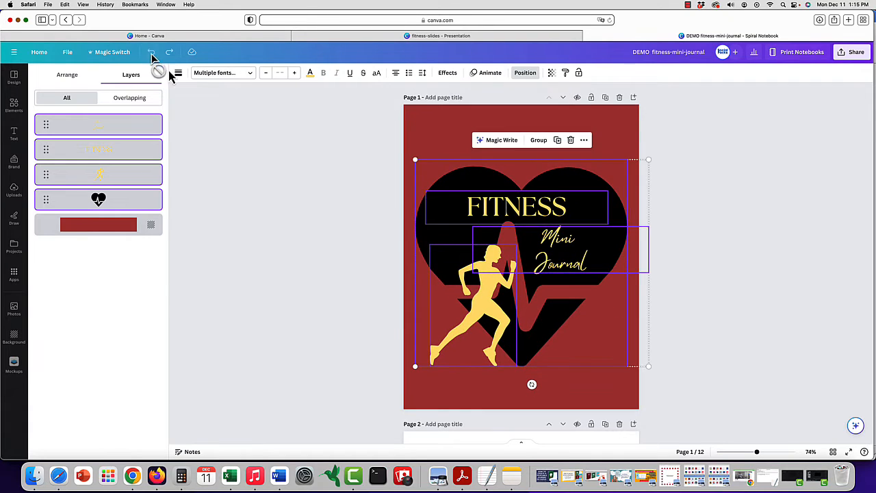
# Replace the word "Mini" in the cover subtitle with the journal owner's first name in possessive form
pyautogui.click(618, 139)
pyautogui.click(556, 244)
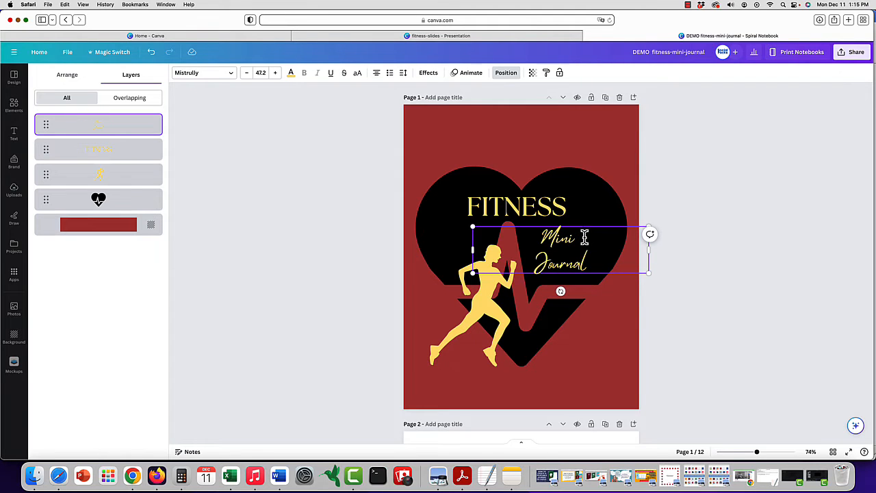
pyautogui.click(613, 184)
pyautogui.click(575, 237)
pyautogui.doubleClick(551, 235)
pyautogui.write('Ma')
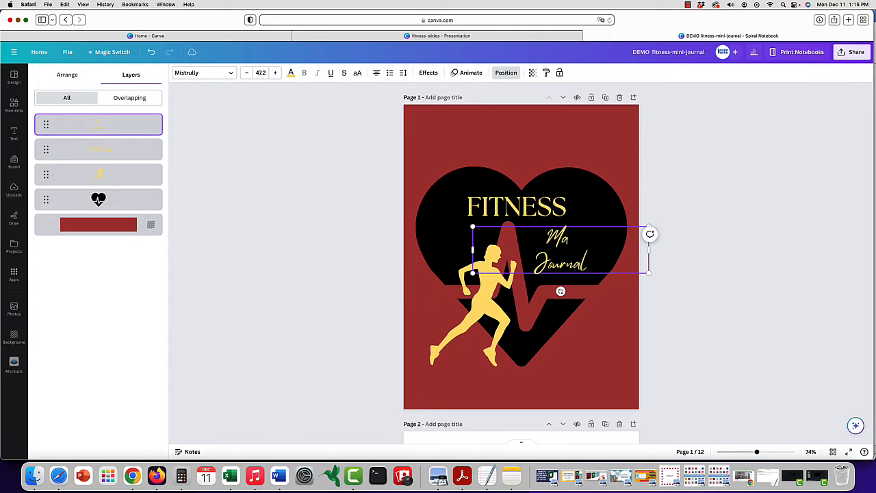
pyautogui.write("ry's")
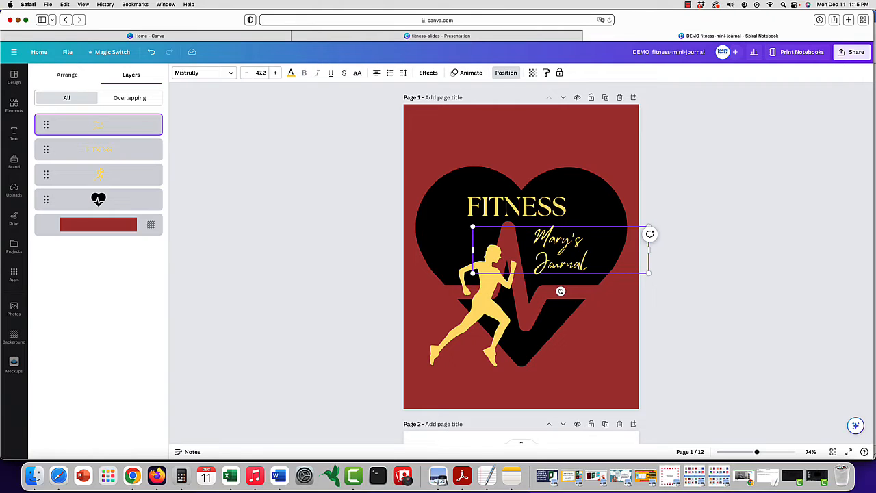
pyautogui.click(587, 157)
# Enlarge the cover subtitle's text box and reposition it on the heart below the FITNESS title
pyautogui.click(642, 252)
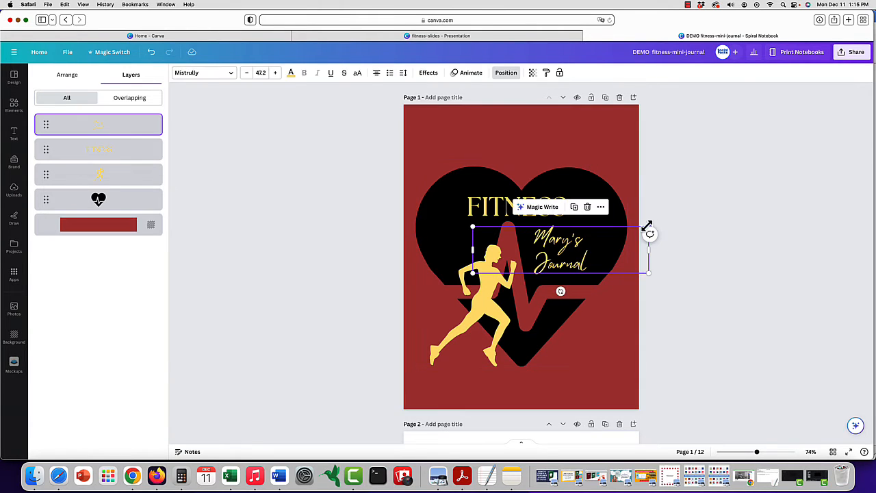
pyautogui.moveTo(648, 225); pyautogui.dragTo(694, 206)
pyautogui.moveTo(583, 241); pyautogui.dragTo(560, 248)
# Search the design elements for "fitness" and browse the matching graphics
pyautogui.click(491, 333)
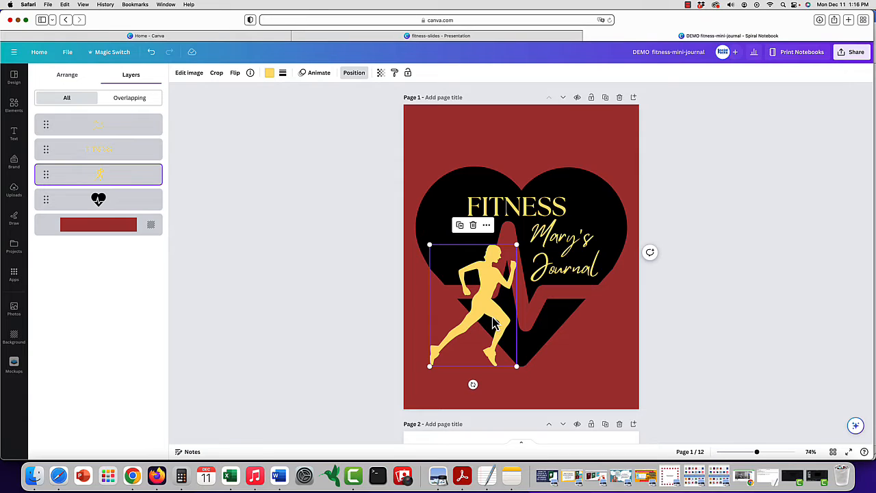
pyautogui.click(14, 104)
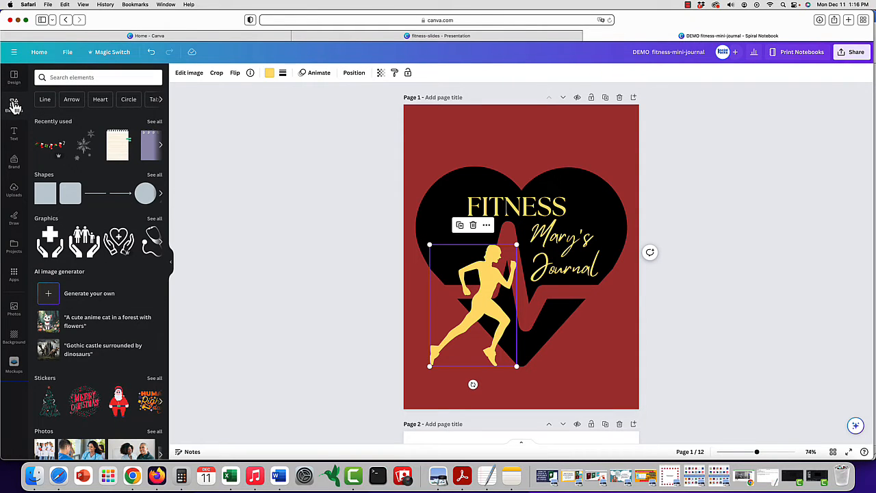
pyautogui.click(89, 78)
pyautogui.write('fitness')
pyautogui.press('Return')
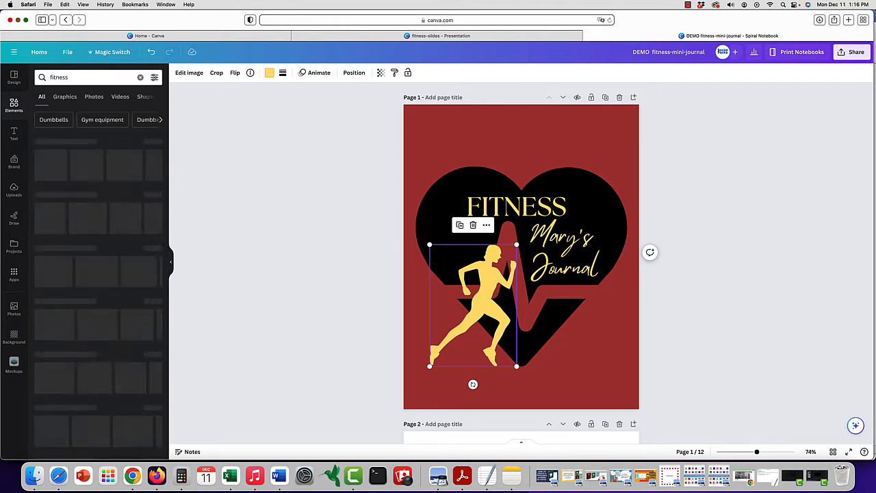
pyautogui.click(155, 143)
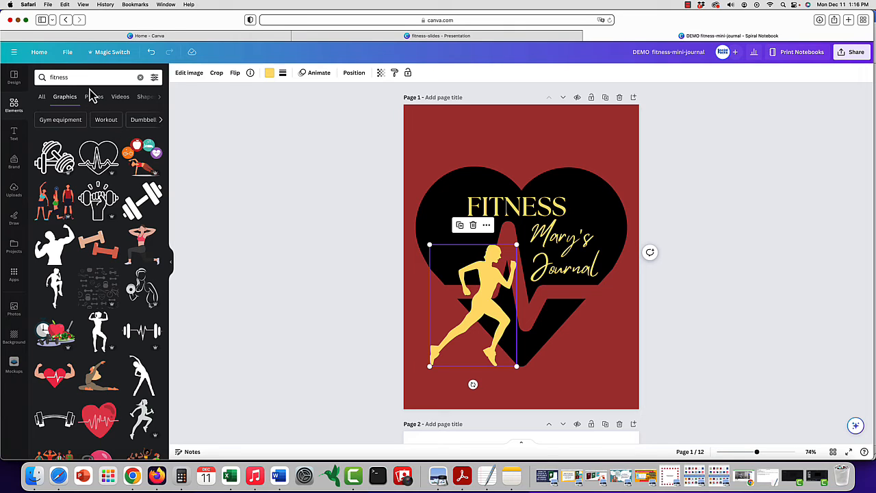
pyautogui.scroll(-4, 100, 289)
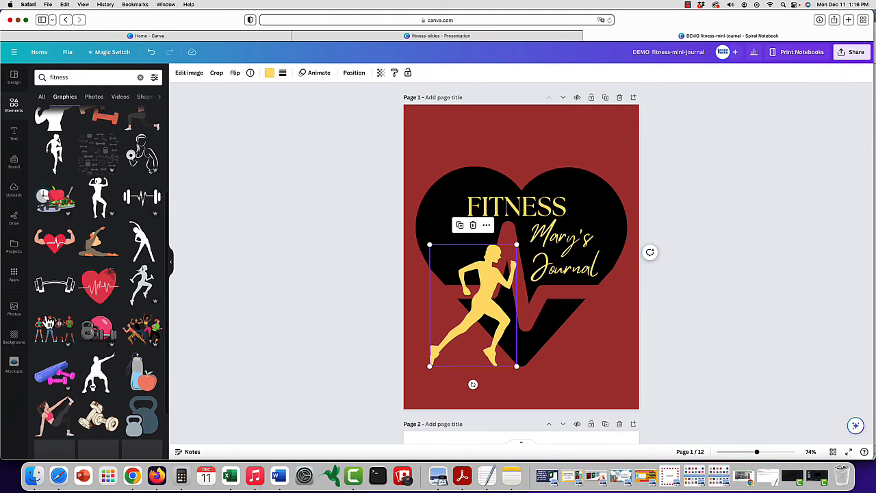
# Place the graphic of four standing athletes above the FITNESS title and delete the yellow runner silhouette
pyautogui.click(59, 326)
pyautogui.moveTo(530, 273); pyautogui.dragTo(531, 176)
pyautogui.click(618, 156)
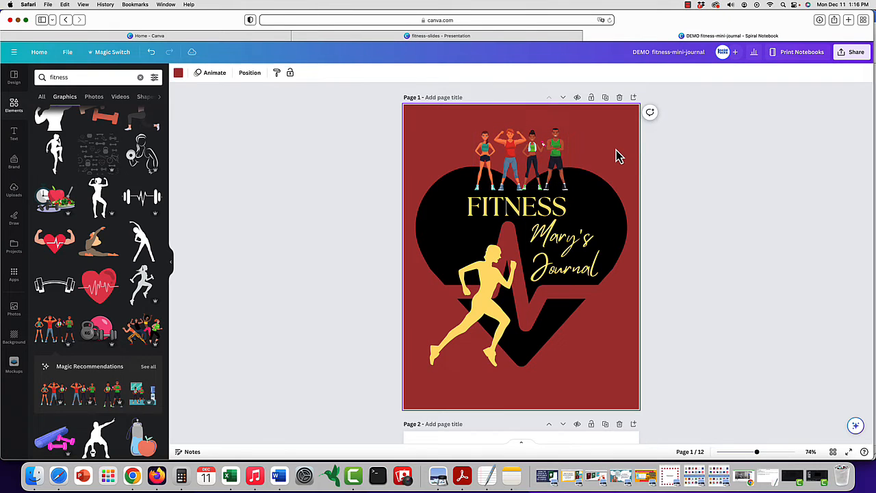
pyautogui.click(478, 345)
pyautogui.press('BackSpace')
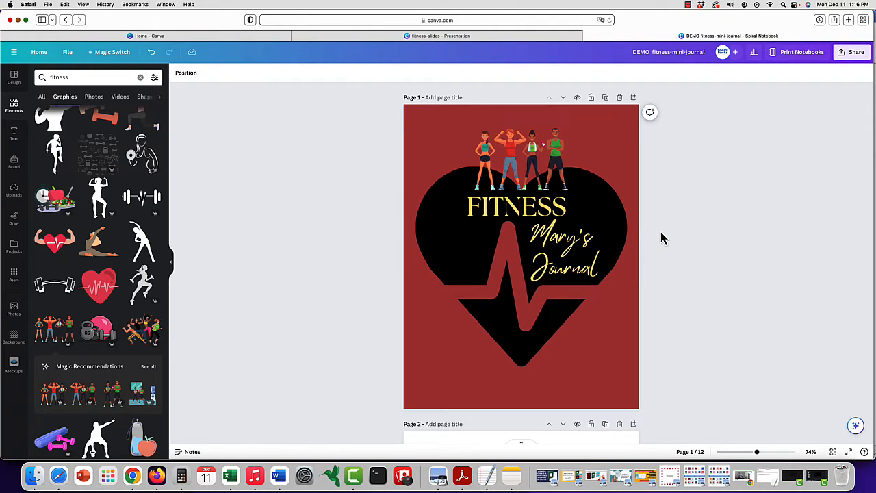
pyautogui.click(15, 137)
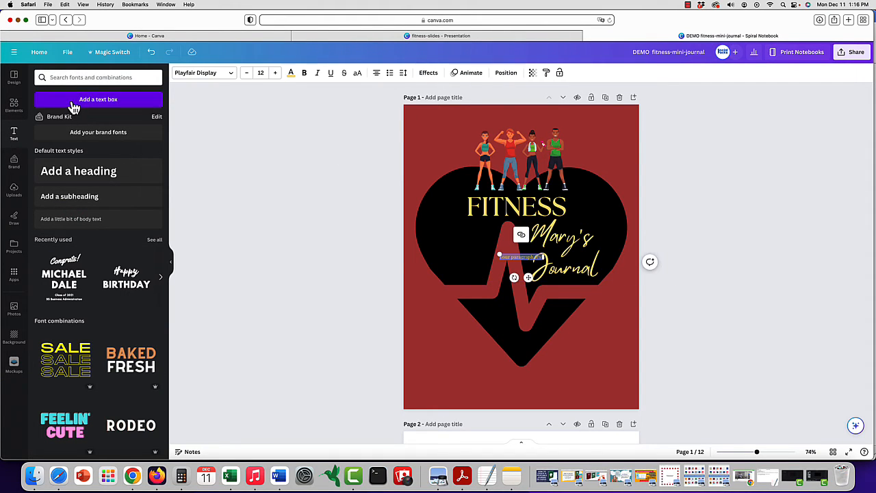
pyautogui.moveTo(528, 277); pyautogui.dragTo(448, 401)
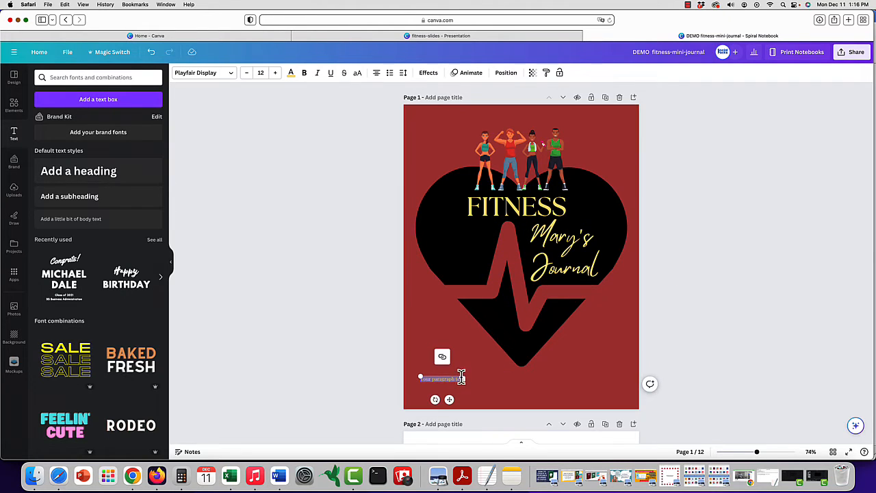
pyautogui.click(461, 377)
pyautogui.click(485, 385)
pyautogui.doubleClick(449, 379)
pyautogui.write('www.')
pyautogui.write(' Goals')
pyautogui.moveTo(464, 378); pyautogui.dragTo(473, 397)
pyautogui.moveTo(423, 384); pyautogui.dragTo(377, 309)
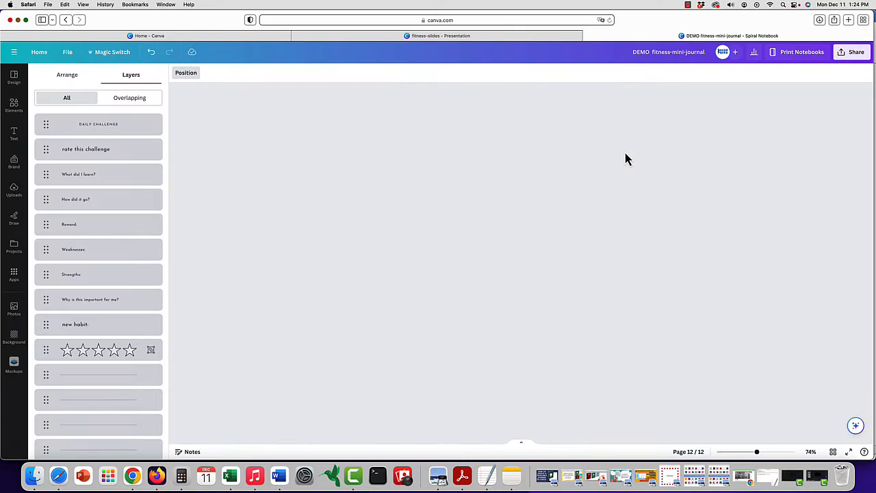
# Review the journal's interior pages, including the fill-in page, through to the Daily Challenge page
pyautogui.scroll(20, 625, 159)
pyautogui.scroll(6, 625, 159)
pyautogui.scroll(-3, 625, 153)
pyautogui.scroll(2, 496, 134)
pyautogui.scroll(-4, 493, 172)
pyautogui.scroll(-15, 495, 172)
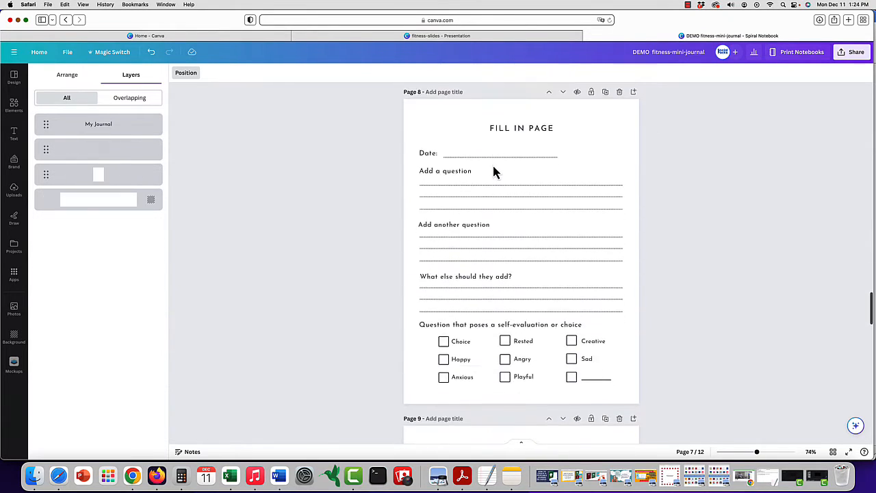
pyautogui.scroll(-15, 496, 173)
pyautogui.scroll(-10, 496, 172)
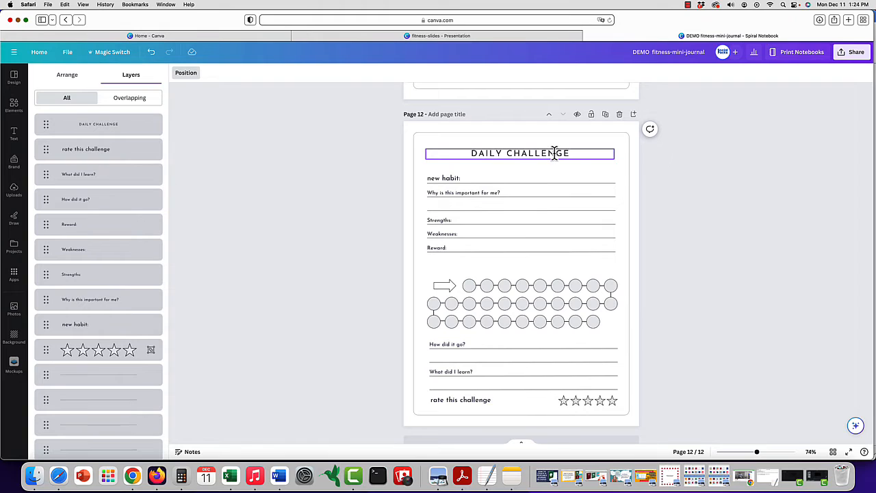
# Replace the page heading "DAILY CHALLENGE" with "30 DAY SWEAT EVERY DAY CHALLENGE"
pyautogui.click(556, 152)
pyautogui.doubleClick(556, 152)
pyautogui.click(566, 153)
pyautogui.press('BackSpace')
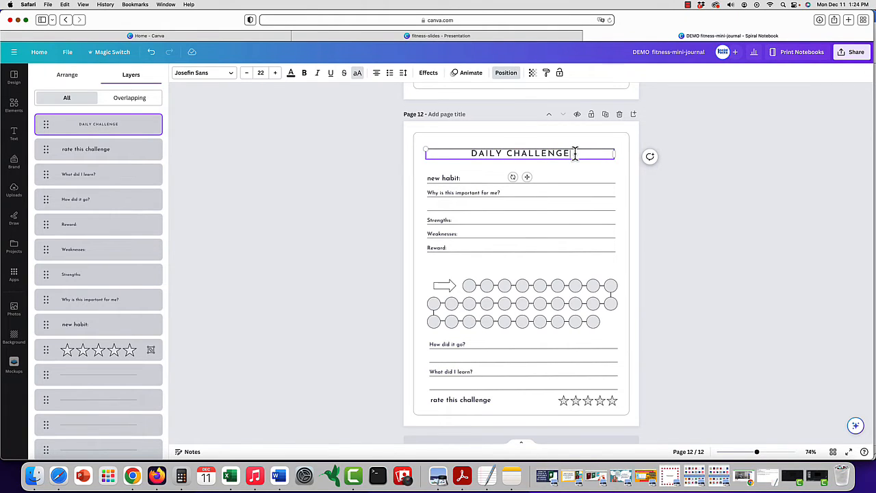
pyautogui.moveTo(575, 154); pyautogui.dragTo(477, 149)
pyautogui.write('3 DA')
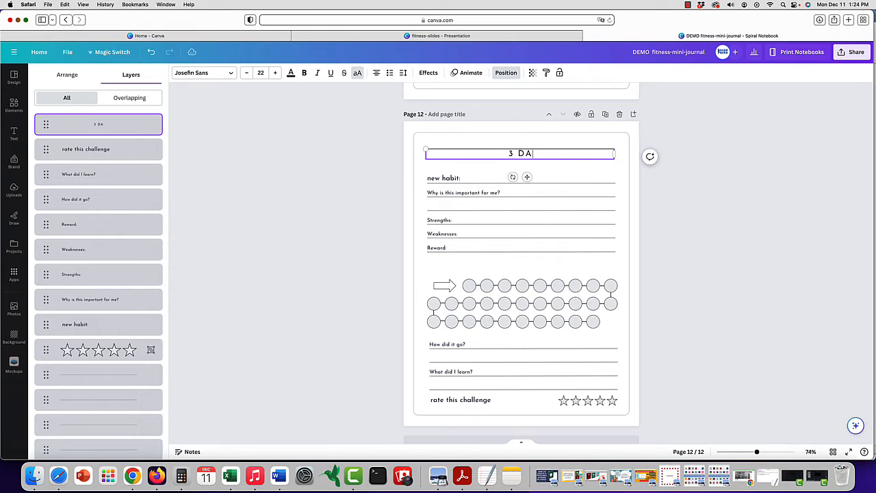
pyautogui.write('YA')
pyautogui.press('BackSpace')
pyautogui.press('BackSpace')
pyautogui.press('BackSpace')
pyautogui.write('SWEET')
pyautogui.press('BackSpace')
pyautogui.press('BackSpace')
pyautogui.write('AT EVERY D')
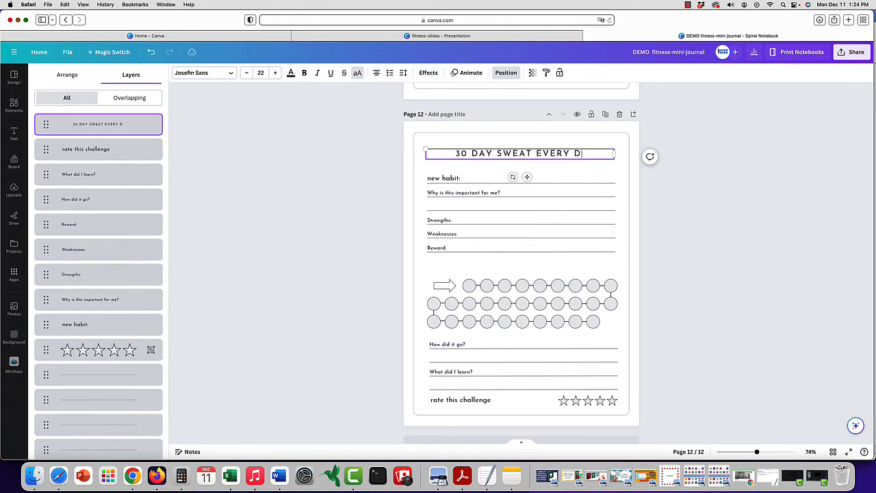
pyautogui.write('AY CHALLENGE')
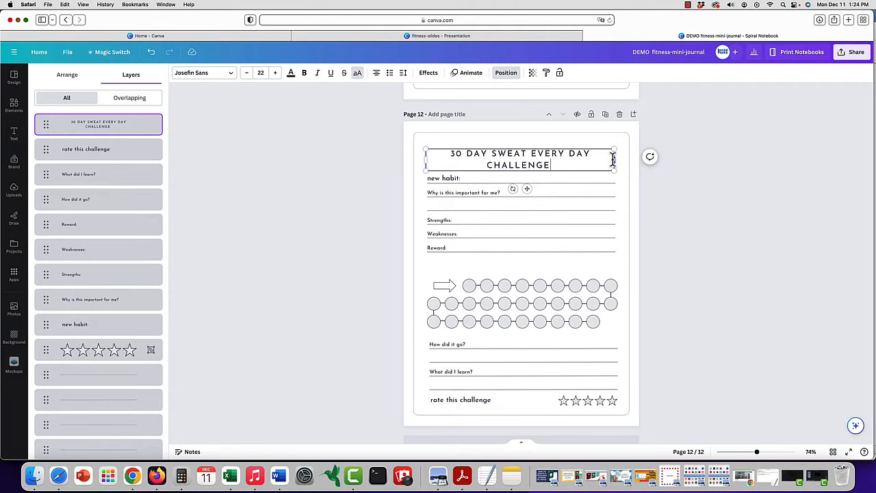
# Widen the heading's text box to fit one line, scale its text to size 21.2 and center it within the page border
pyautogui.moveTo(629, 164); pyautogui.dragTo(653, 161)
pyautogui.moveTo(546, 177); pyautogui.dragTo(532, 177)
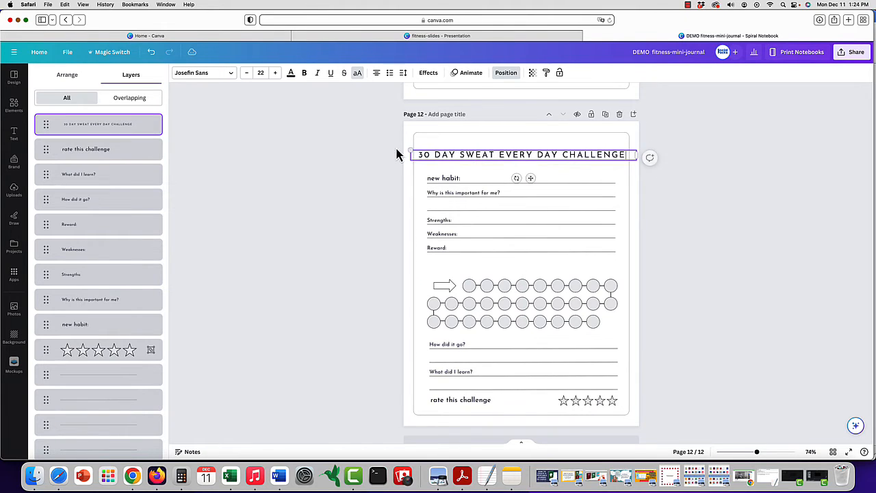
pyautogui.moveTo(412, 152); pyautogui.dragTo(420, 157)
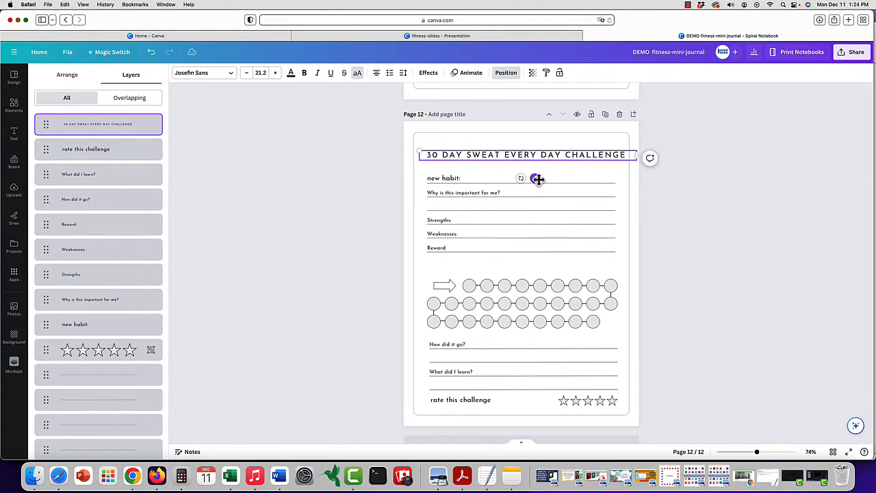
pyautogui.moveTo(535, 179); pyautogui.dragTo(534, 180)
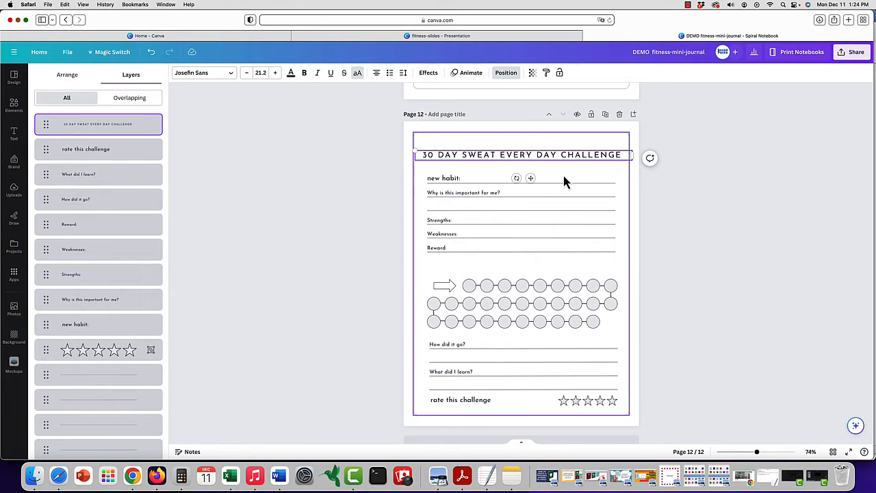
pyautogui.click(562, 173)
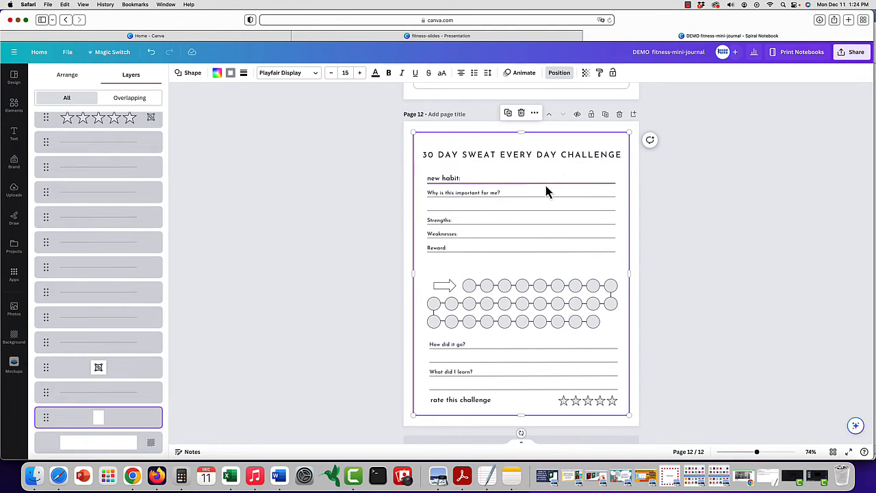
# Look through the challenge page's full list of layers, from the heading text down to the background
pyautogui.scroll(10, 102, 181)
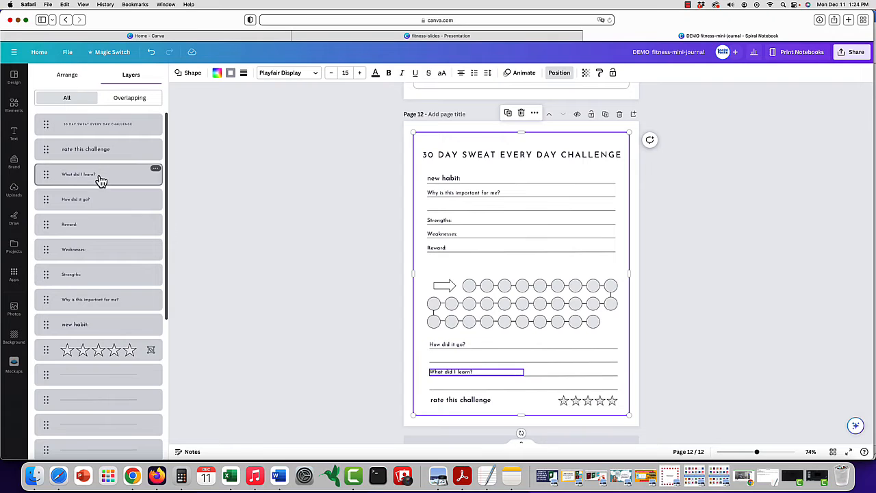
pyautogui.scroll(-5, 101, 179)
pyautogui.scroll(-3, 101, 179)
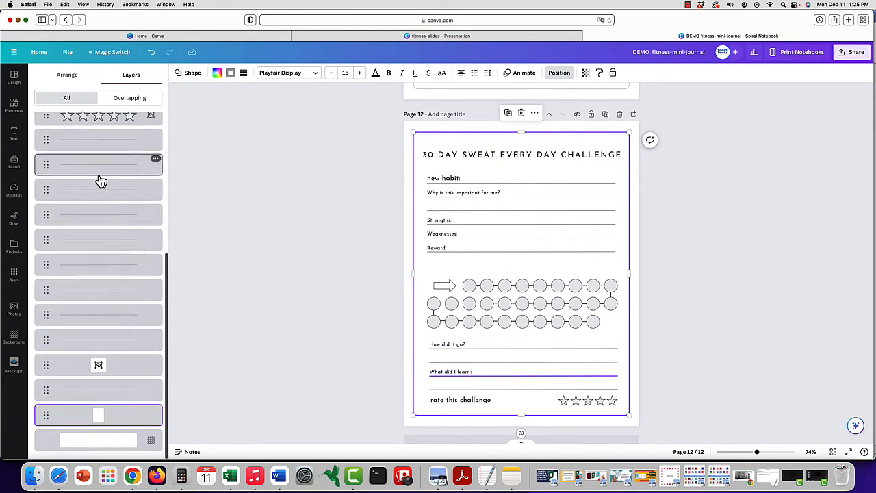
pyautogui.scroll(5, 101, 180)
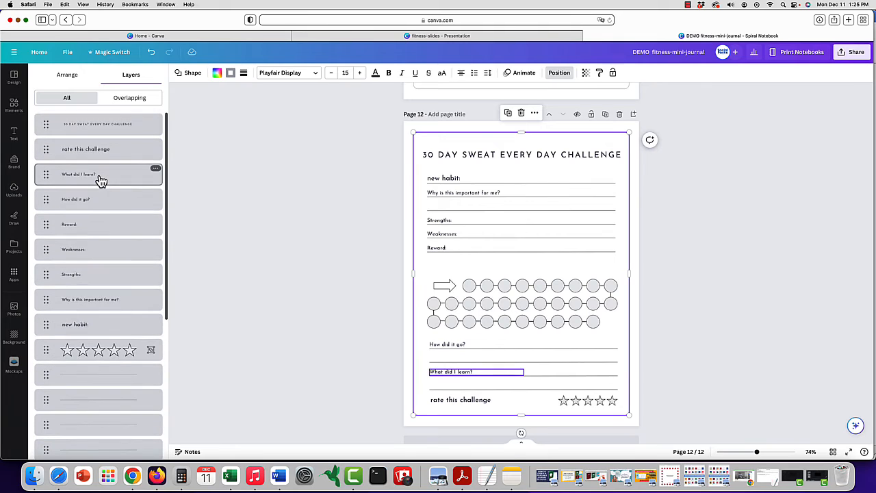
pyautogui.scroll(-1, 101, 179)
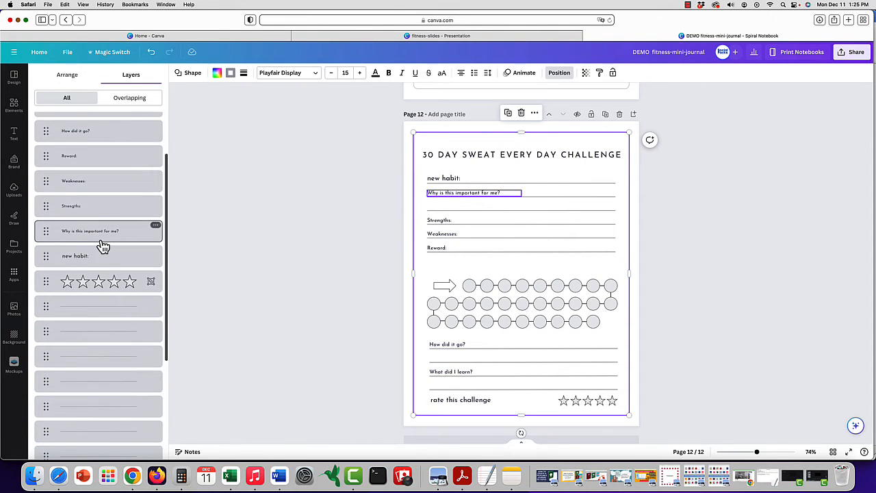
pyautogui.scroll(-5, 102, 206)
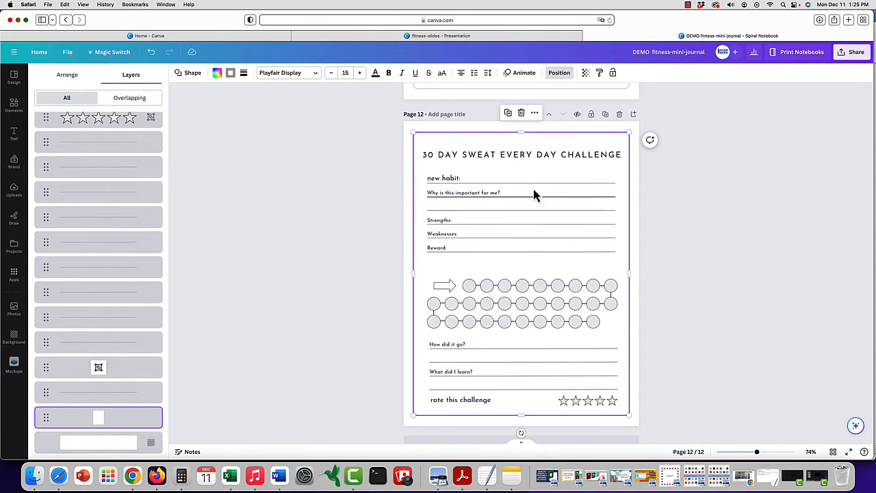
# Delete the horizontal line beneath the "new habit:" label
pyautogui.doubleClick(480, 184)
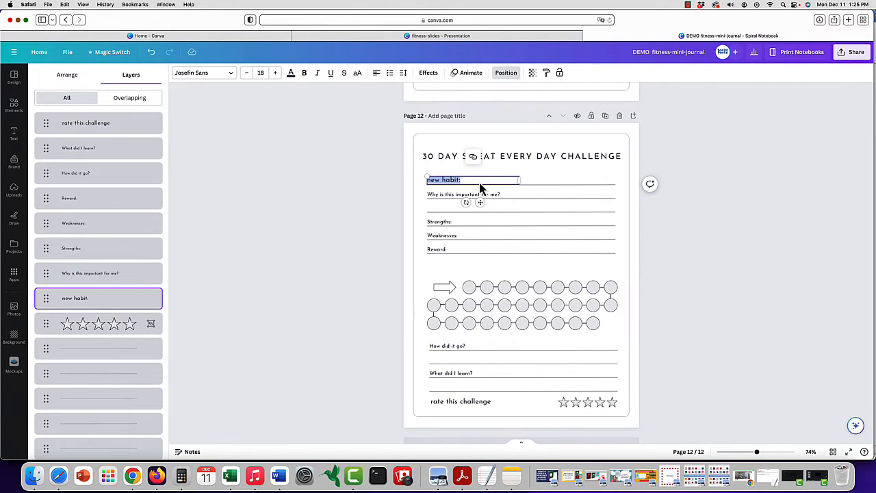
pyautogui.click(560, 185)
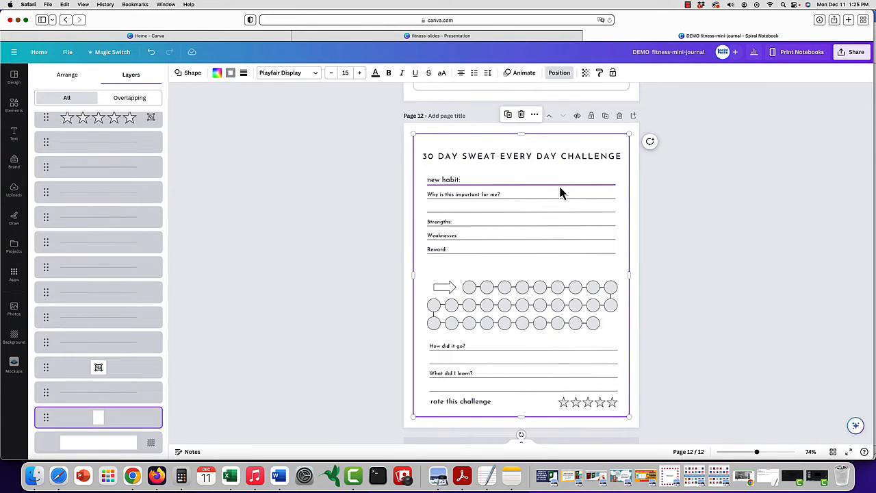
pyautogui.click(560, 189)
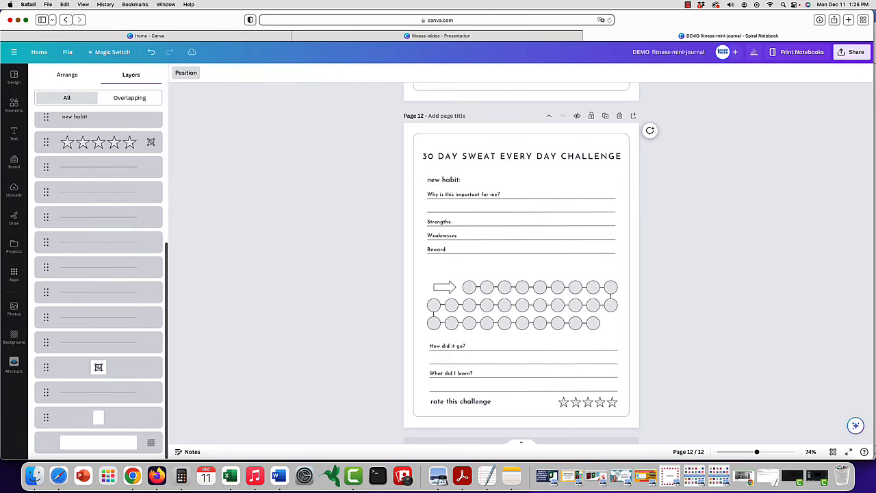
# Replace the "new habit:" label with "Sweating Every Day for 30 Minutes for 30 Days"
pyautogui.doubleClick(454, 179)
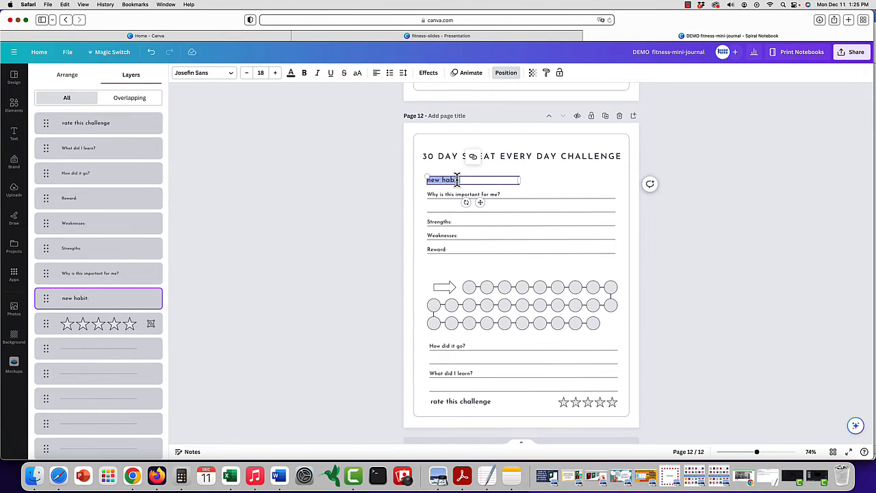
pyautogui.write('Swe')
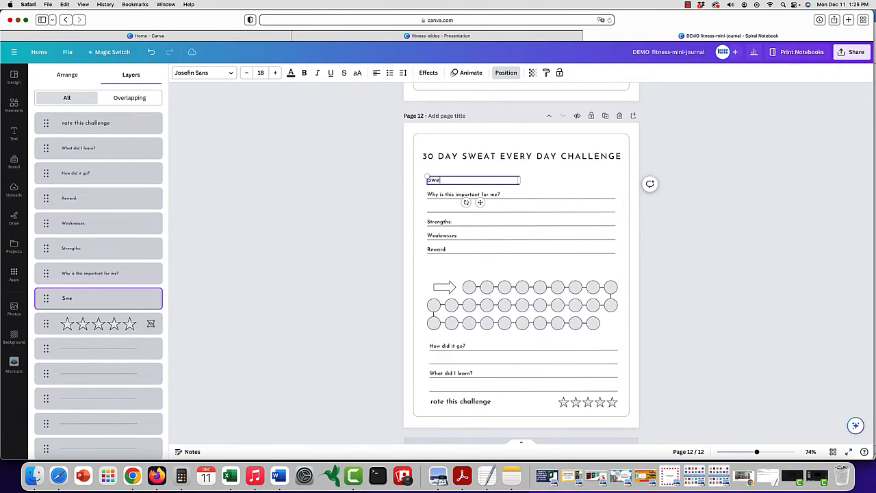
pyautogui.write('ating Every Day for 30')
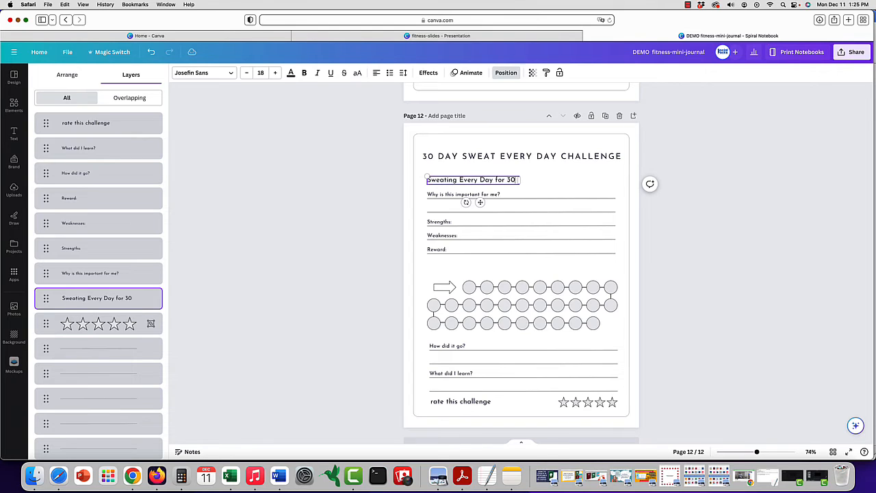
pyautogui.write(' Minu')
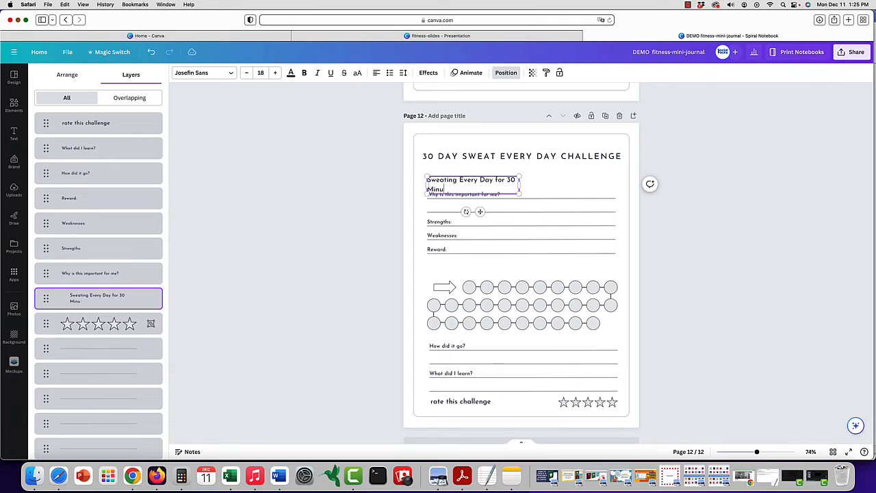
pyautogui.write('tes for 30 Days')
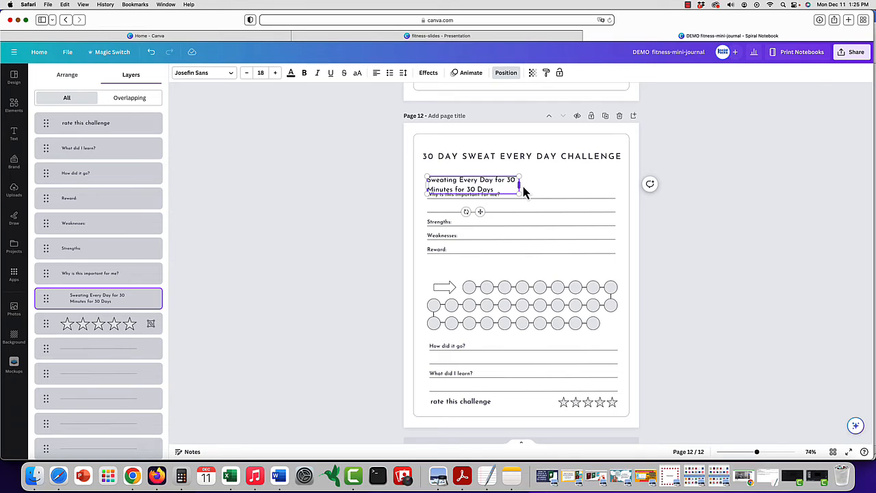
# Widen the text box below the heading so its sentence fits on a single line
pyautogui.moveTo(521, 187); pyautogui.dragTo(597, 193)
pyautogui.click(532, 199)
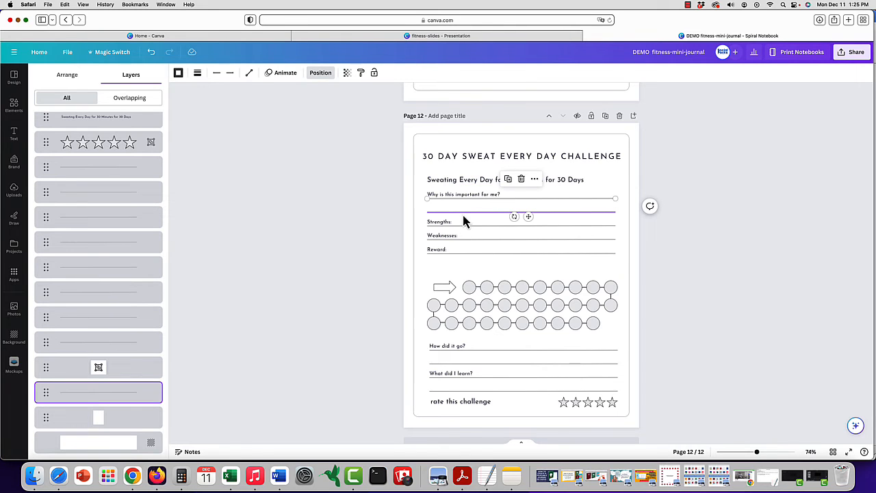
pyautogui.scroll(-1, 463, 220)
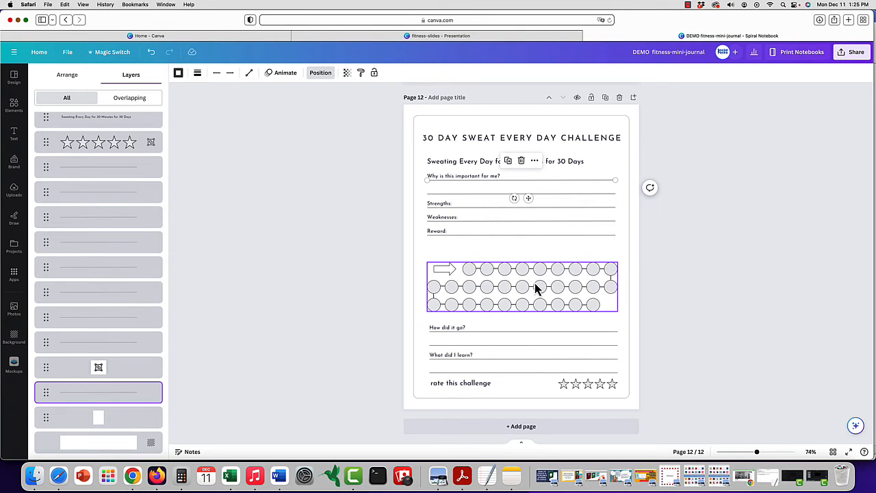
pyautogui.scroll(1, 536, 289)
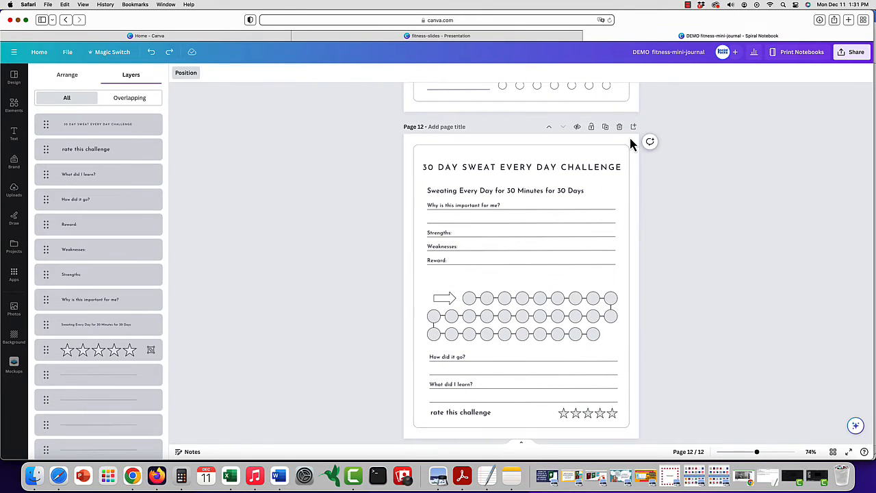
# Add the recently used graphic of a raised fist holding a dumbbell and enlarge it to nearly the width of the page border
pyautogui.click(15, 108)
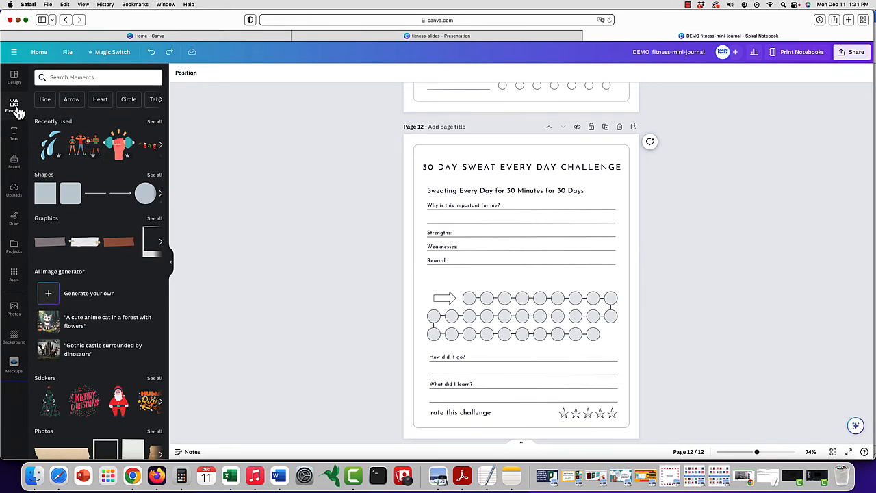
pyautogui.click(120, 147)
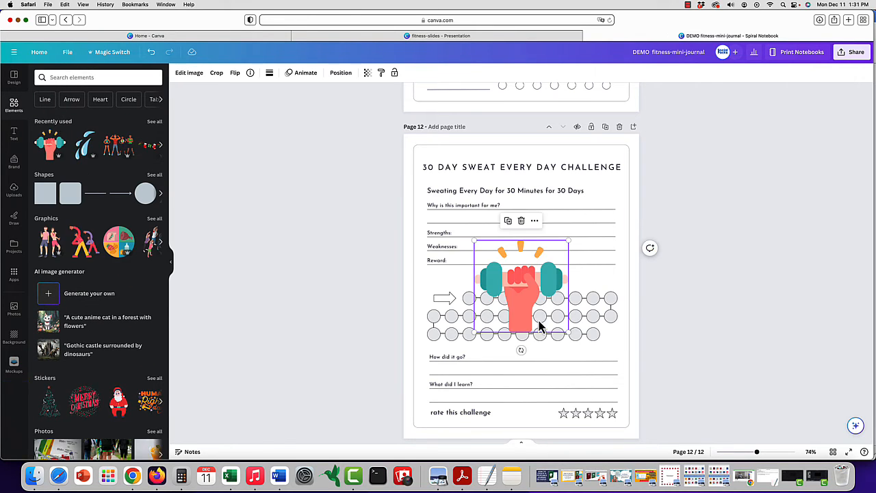
pyautogui.moveTo(569, 336); pyautogui.dragTo(585, 373)
pyautogui.moveTo(474, 240); pyautogui.dragTo(418, 194)
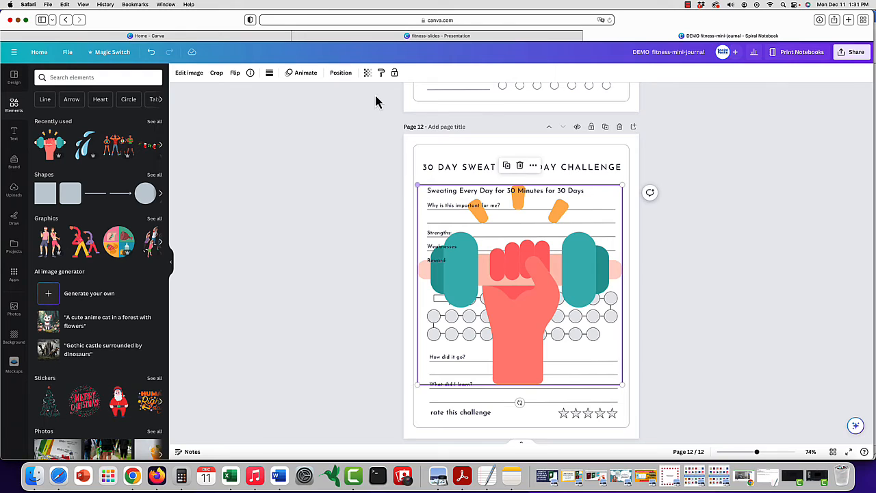
# Move the dumbbell graphic's layer behind the lines and circle tracker, directly above the white border frame
pyautogui.click(341, 72)
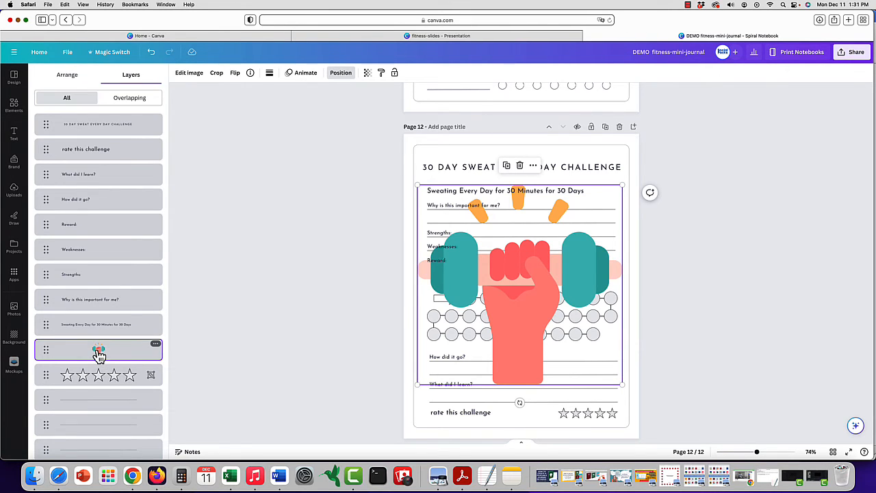
pyautogui.scroll(-3, 100, 356)
pyautogui.moveTo(111, 122); pyautogui.dragTo(121, 413)
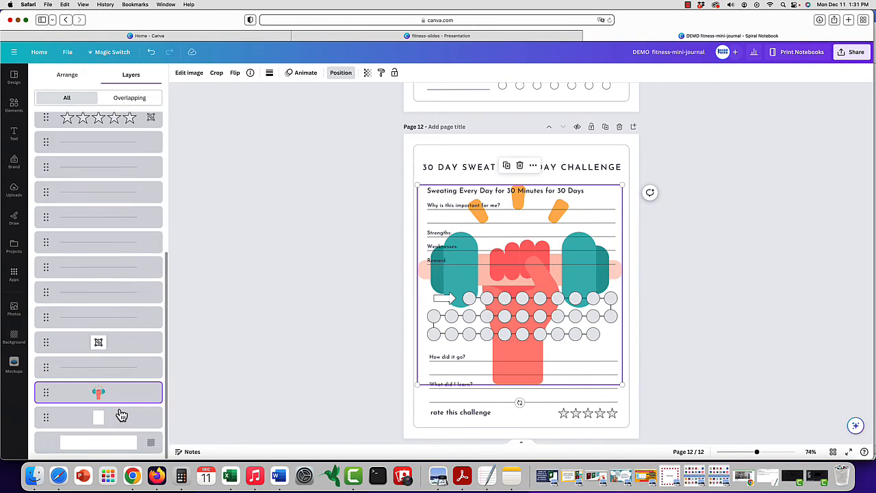
# Set the dumbbell graphic's transparency to 14 so it serves as a faint watermark, and deselect it
pyautogui.click(367, 74)
pyautogui.moveTo(368, 106); pyautogui.dragTo(303, 110)
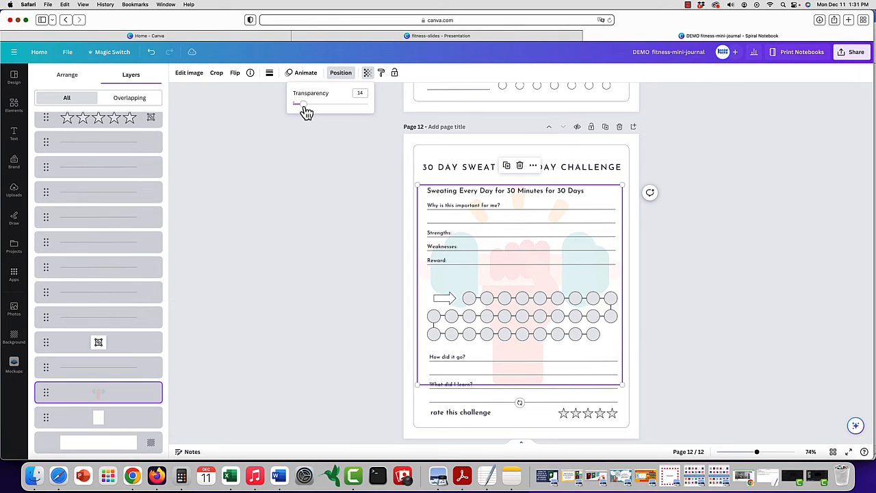
pyautogui.click(533, 159)
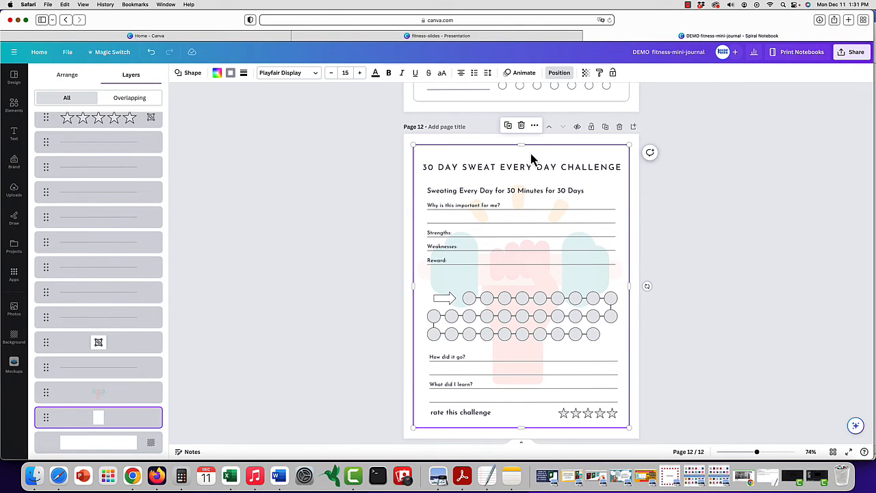